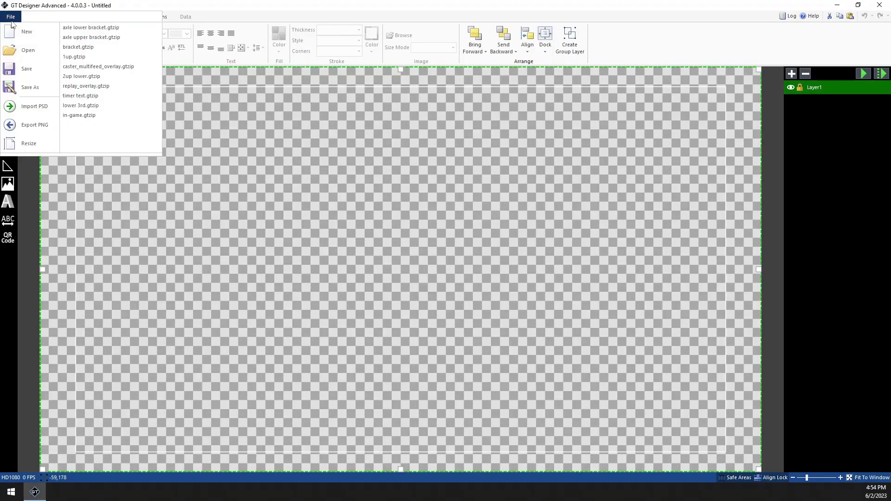
Import broken.psd as a PSD; the import fails with an unsupported pixel format error
{"action": "left_click", "coordinate": [29, 106]}
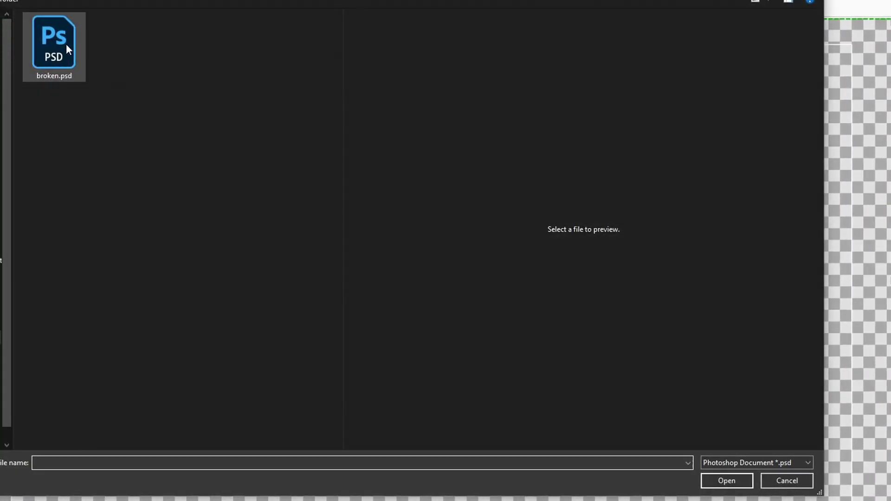
{"action": "double_click", "coordinate": [66, 43]}
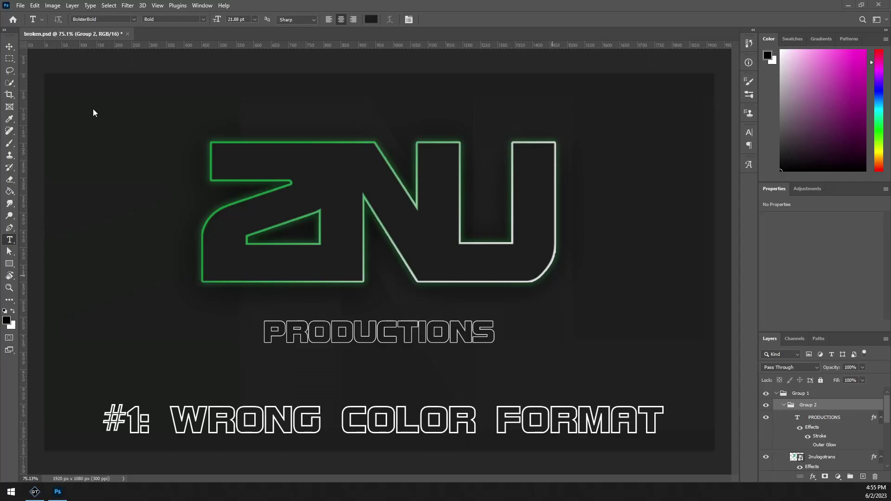
Switch broken.psd's image mode to 8 Bits/Channel
{"action": "left_click", "coordinate": [53, 5]}
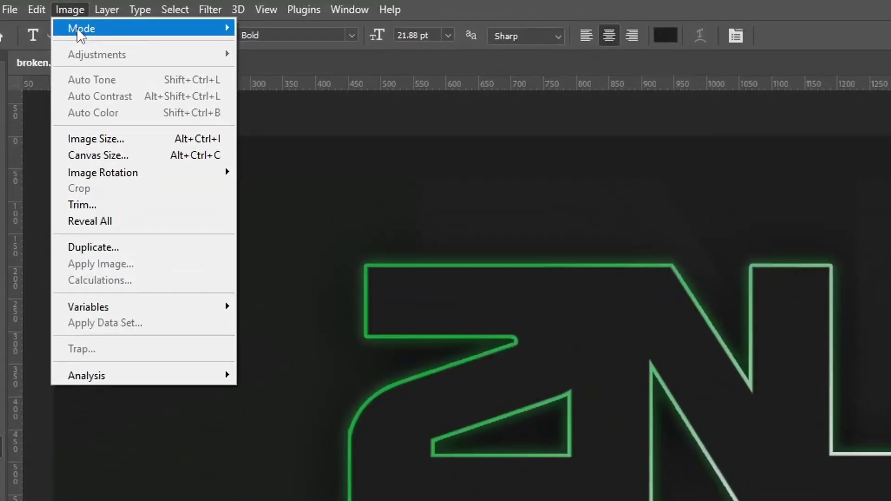
{"action": "mouse_move", "coordinate": [138, 15]}
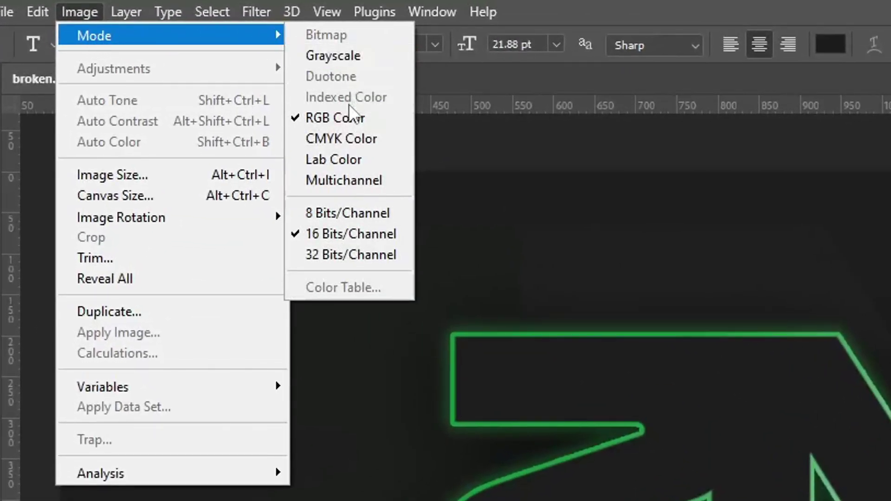
{"action": "left_click", "coordinate": [349, 215]}
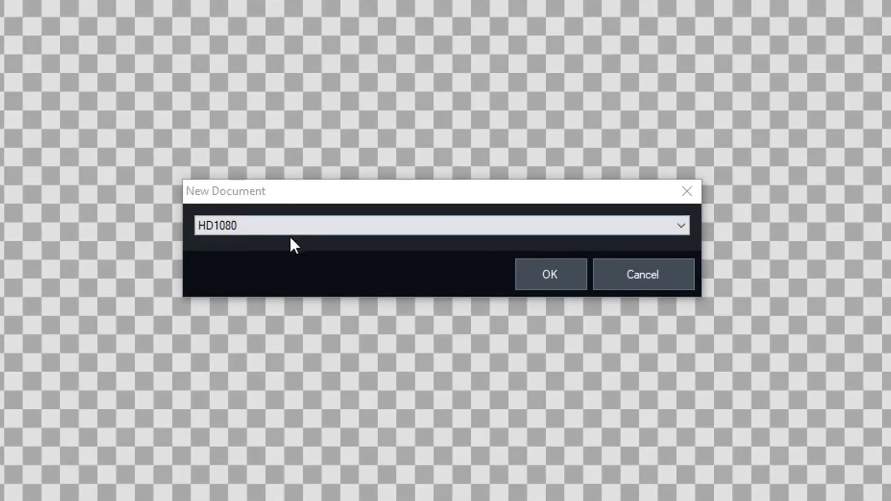
{"action": "left_click", "coordinate": [290, 226]}
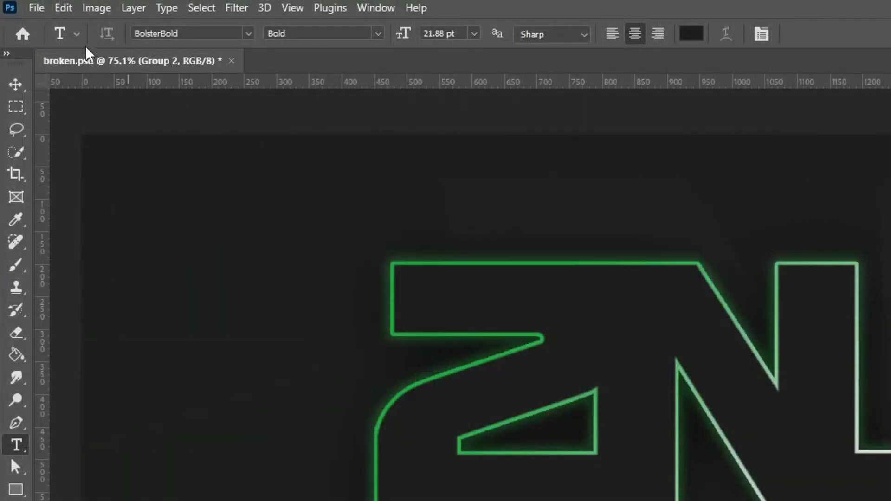
{"action": "left_click", "coordinate": [97, 8]}
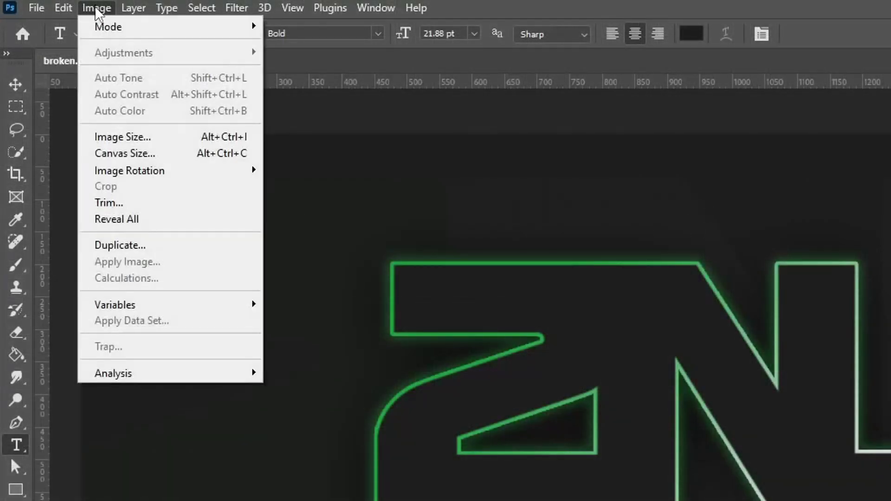
{"action": "key", "text": "Escape"}
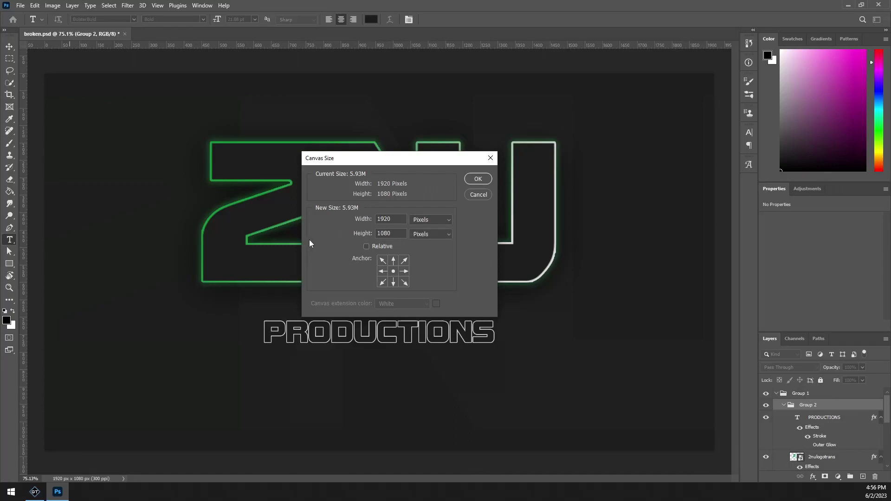
{"action": "left_click", "coordinate": [490, 158]}
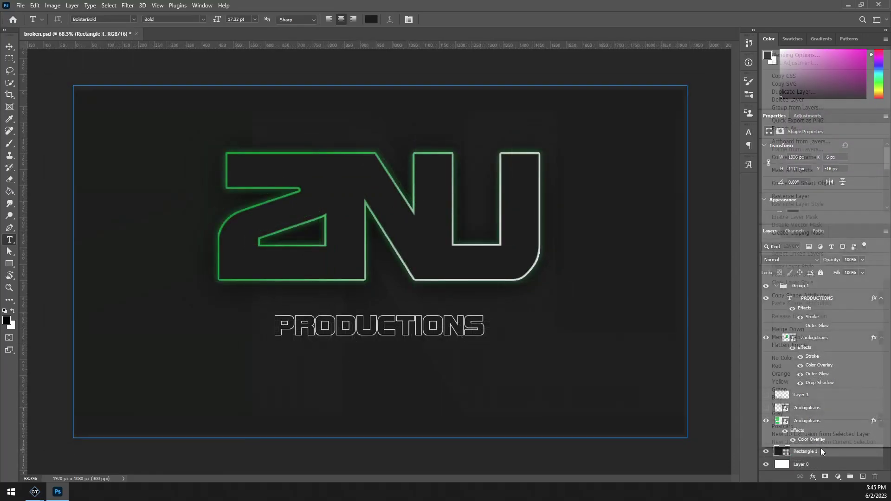
Rasterize the Rectangle 1 layer and rasterize the 2nulogotrans layer style into pixels
{"action": "right_click", "coordinate": [820, 447]}
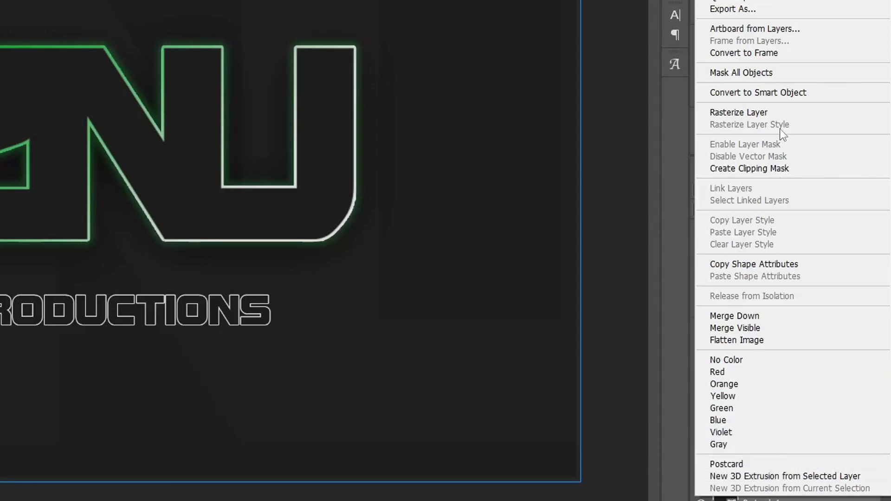
{"action": "left_click", "coordinate": [772, 116]}
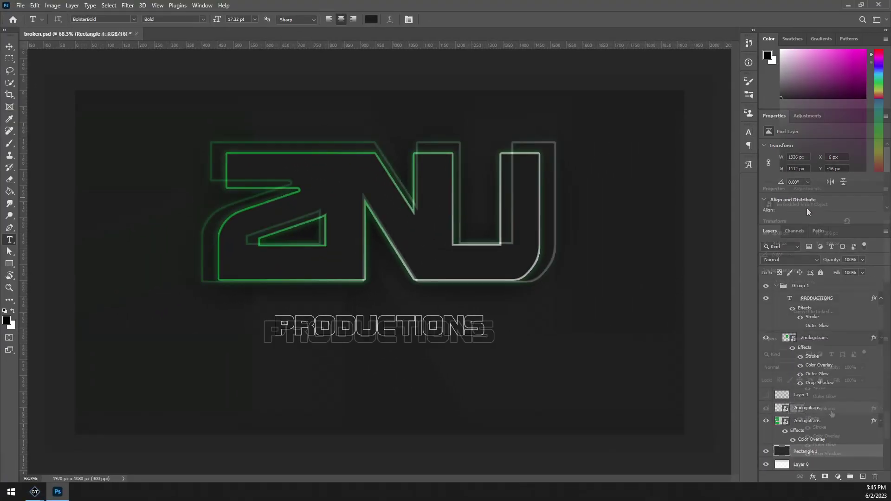
{"action": "right_click", "coordinate": [830, 412]}
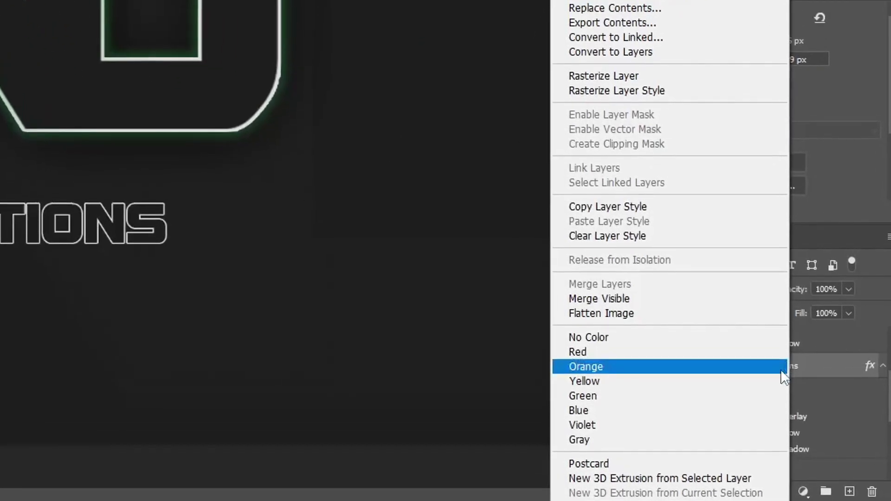
{"action": "left_click", "coordinate": [649, 167]}
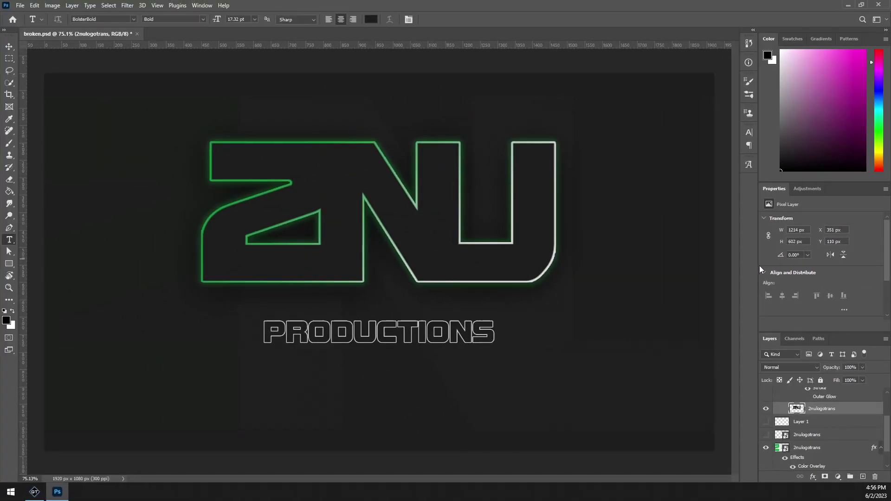
{"action": "scroll", "coordinate": [830, 424], "scroll_direction": "up", "scroll_amount": 1}
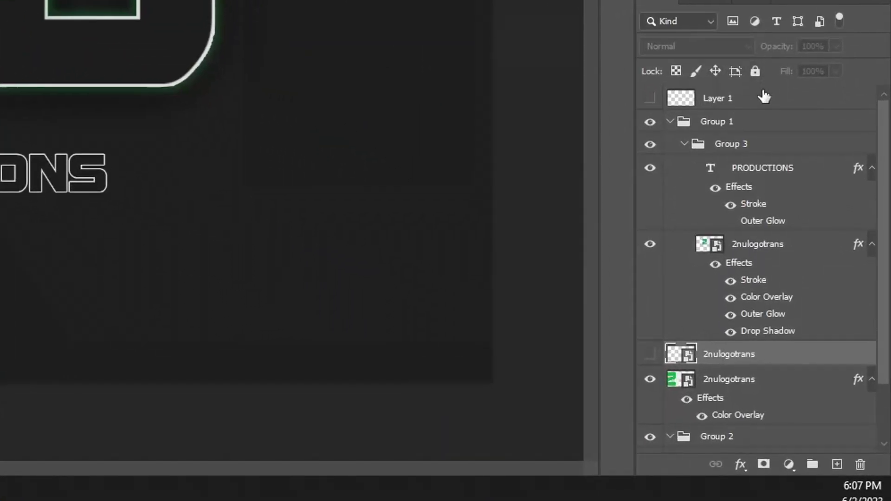
Drag 2nulogotrans from Group 3 into Group 1, then delete Group 3 and its PRODUCTIONS text
{"action": "left_click", "coordinate": [763, 97]}
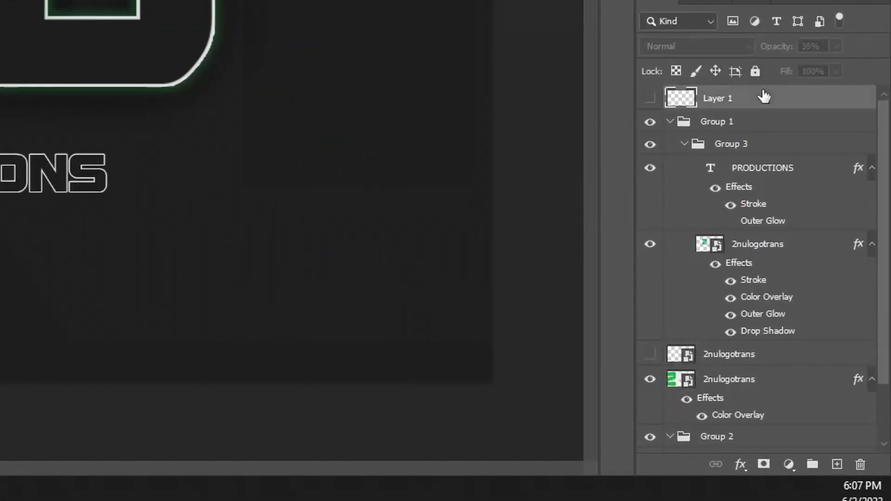
{"action": "left_click", "coordinate": [757, 121]}
{"action": "left_click", "coordinate": [754, 152]}
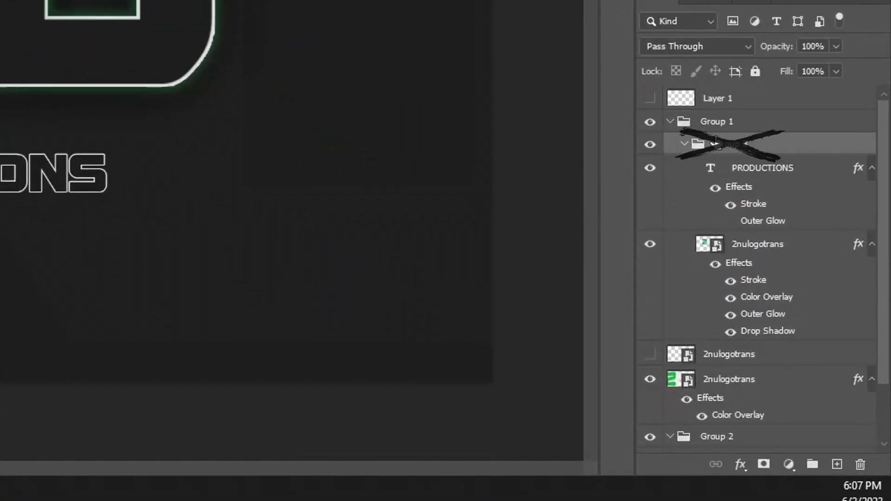
{"action": "left_click_drag", "start_coordinate": [753, 243], "coordinate": [735, 121]}
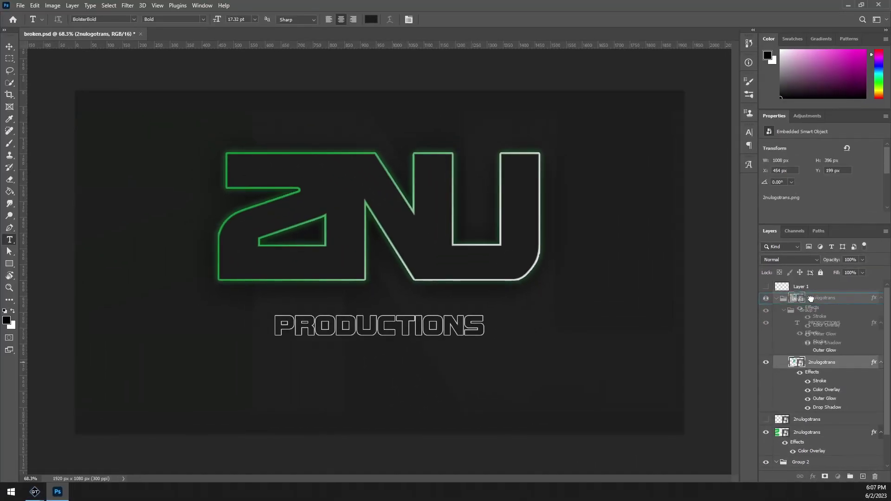
{"action": "left_click_drag", "start_coordinate": [811, 298], "coordinate": [811, 299]}
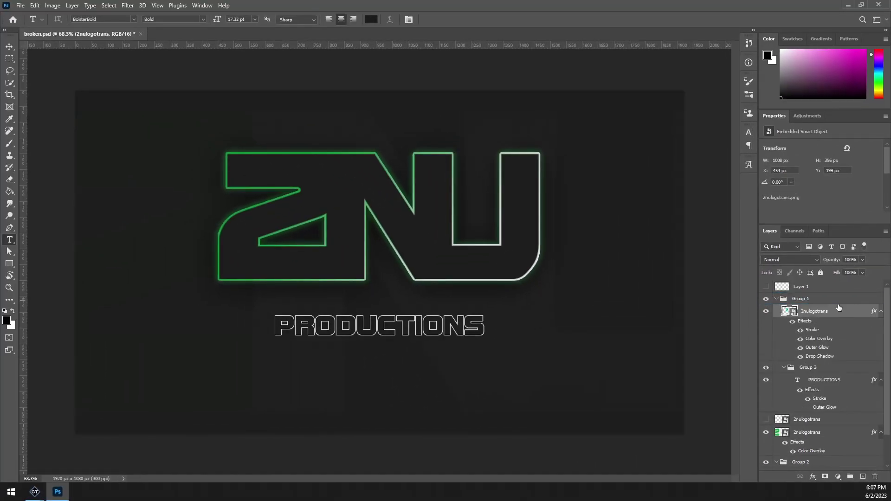
{"action": "left_click", "coordinate": [831, 370]}
{"action": "key", "text": "Delete"}
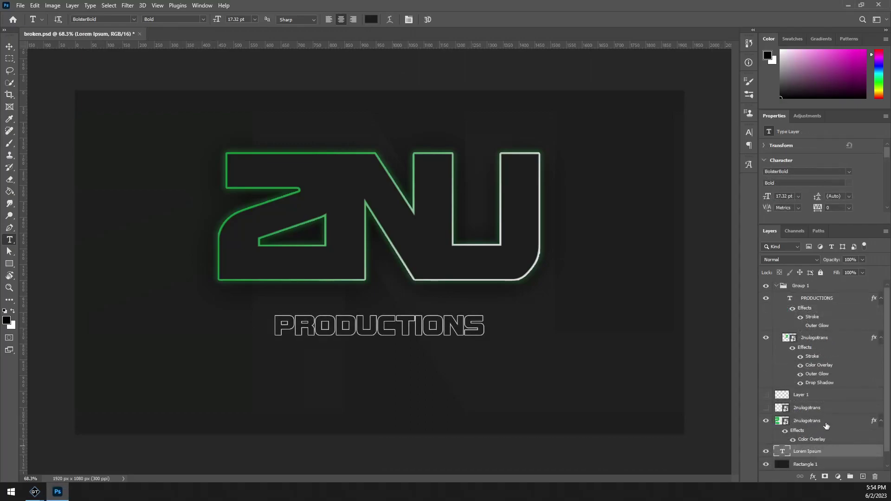
Group the selected Lorem Ipsum, Rectangle 1 and Layer 0 layers into Group 2, and expand it
{"action": "scroll", "coordinate": [820, 417], "scroll_direction": "down", "scroll_amount": 1}
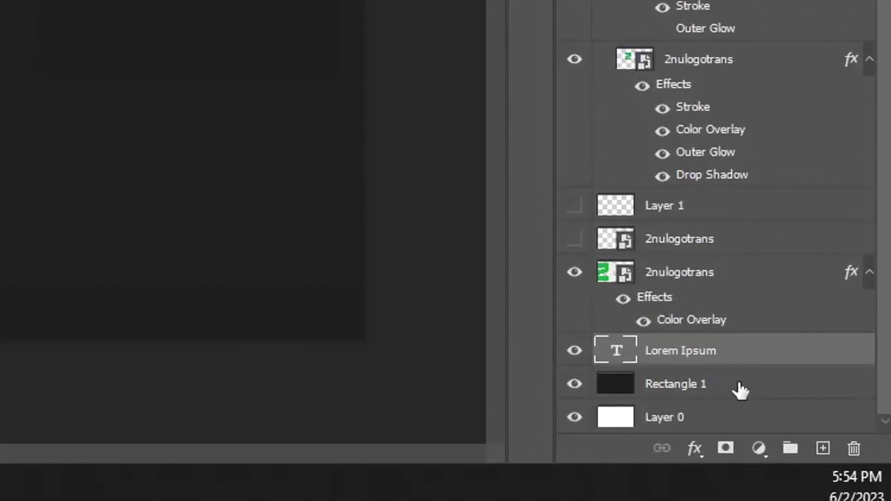
{"action": "left_click", "coordinate": [830, 453], "text": "shift"}
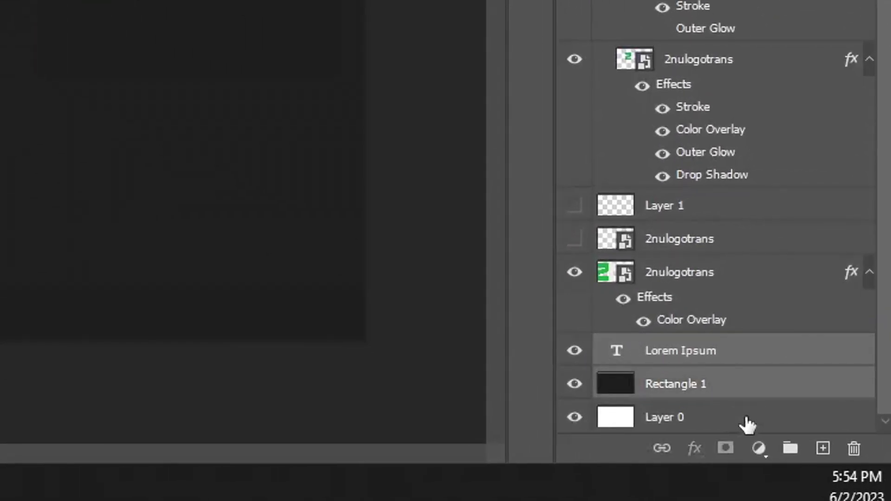
{"action": "left_click", "coordinate": [746, 424], "text": "shift"}
{"action": "left_click", "coordinate": [790, 448]}
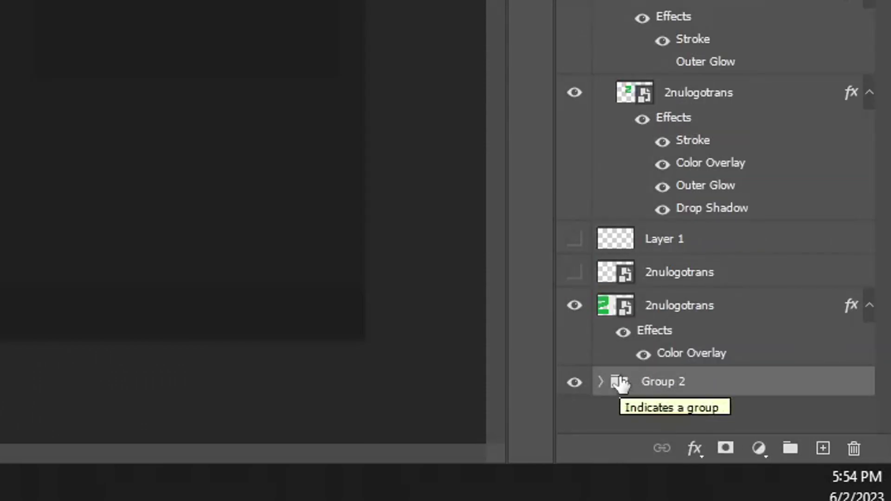
{"action": "left_click", "coordinate": [600, 381]}
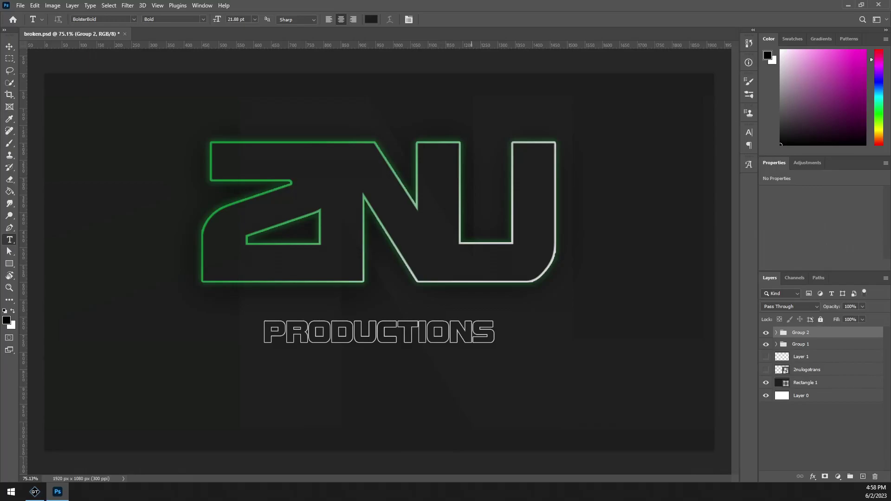
Start Save a Copy in Downloads > New folder with the file name 'broken-GT READY'
{"action": "left_click", "coordinate": [21, 5]}
{"action": "left_click", "coordinate": [40, 126]}
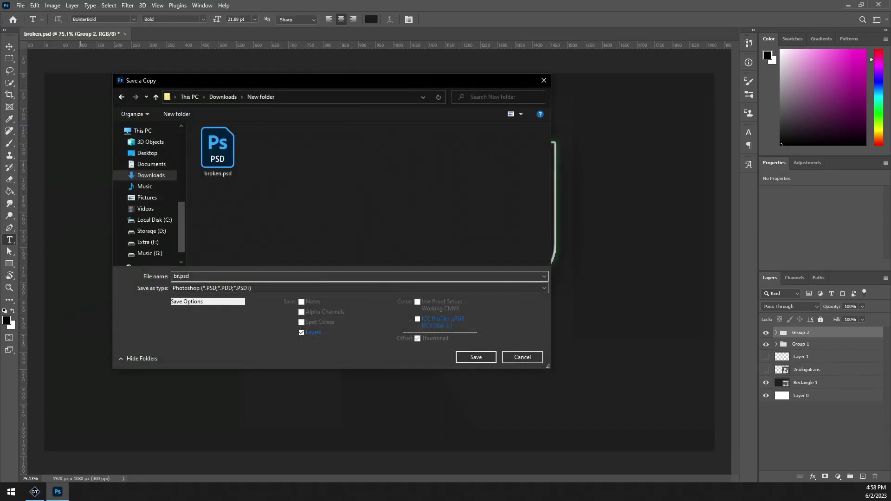
{"action": "type", "text": "broken-GT"}
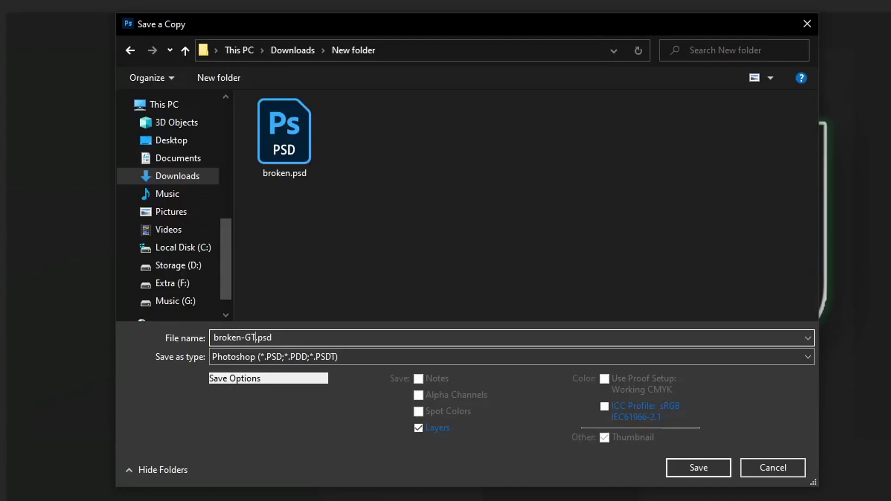
{"action": "type", "text": " RE"}
{"action": "key", "text": "BackSpace"}
{"action": "key", "text": "BackSpace"}
{"action": "key", "text": "BackSpace"}
{"action": "type", "text": "READY"}
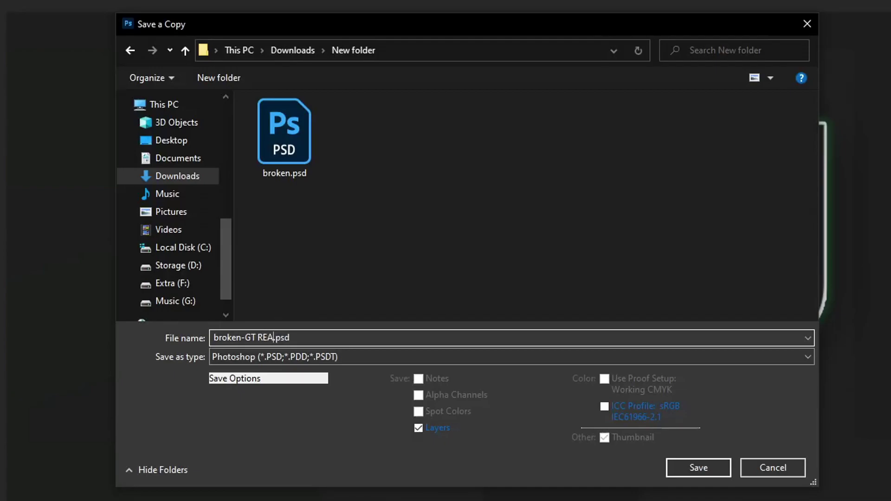